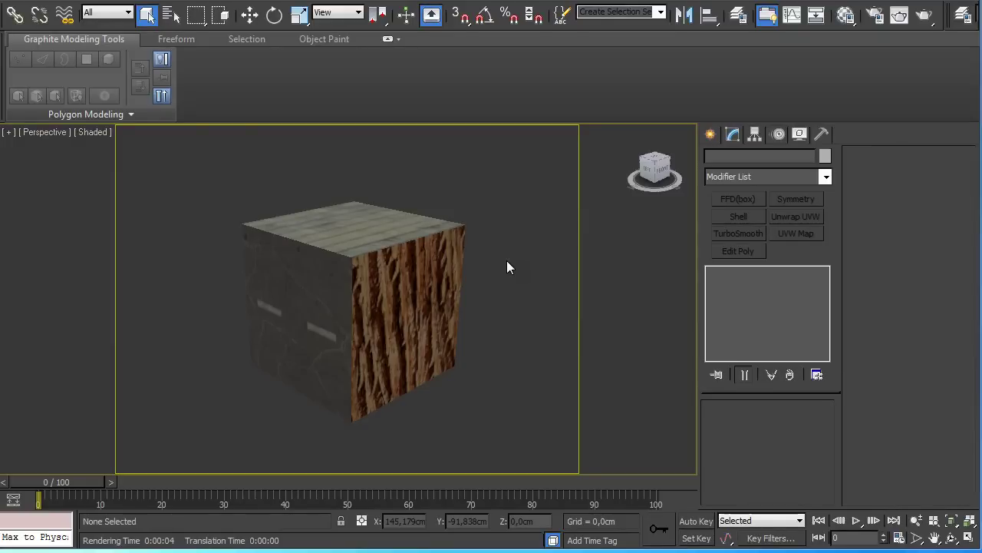
# - Select Box001 and enter Polygon sub-object mode on its front-right face
pyautogui.click(388, 303)
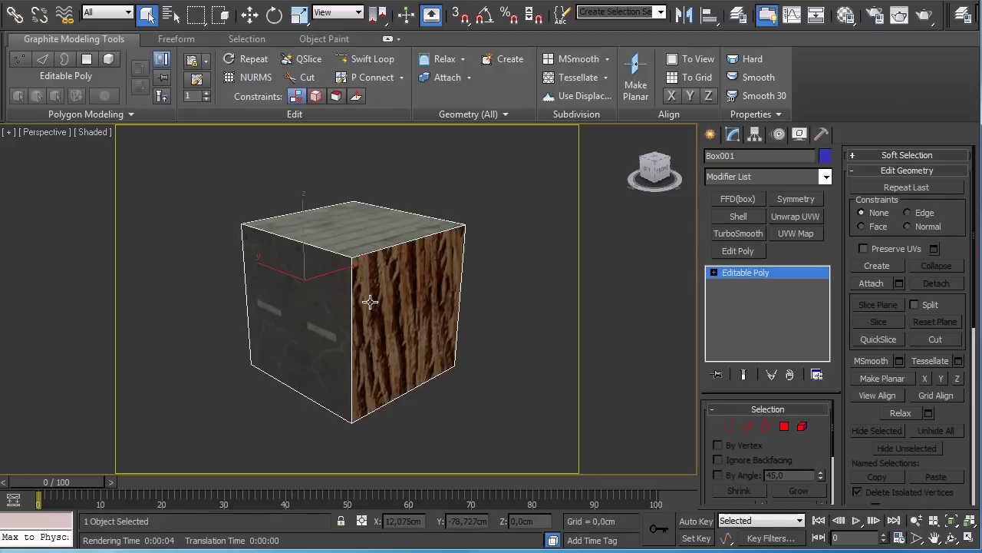
pyautogui.rightClick(373, 304)
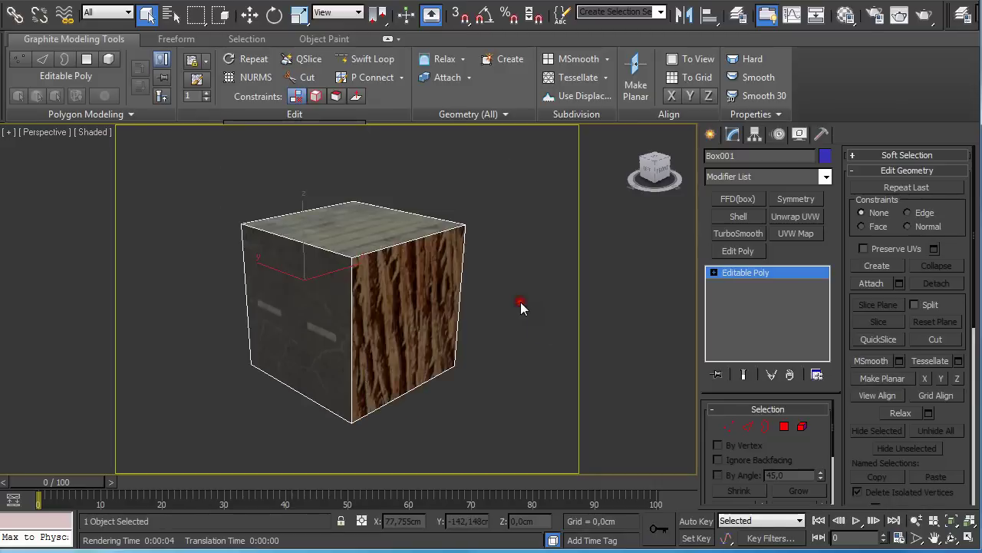
pyautogui.click(785, 427)
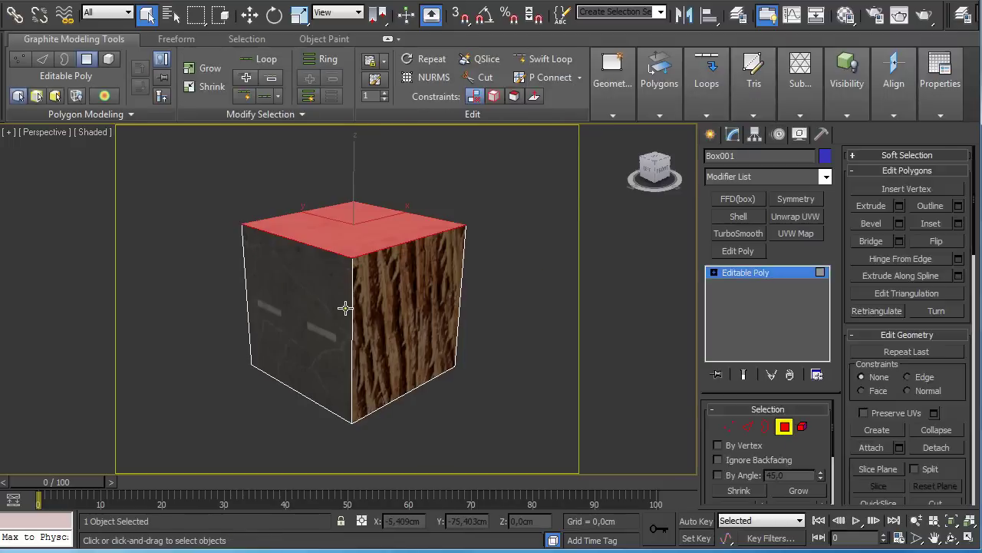
pyautogui.click(399, 322)
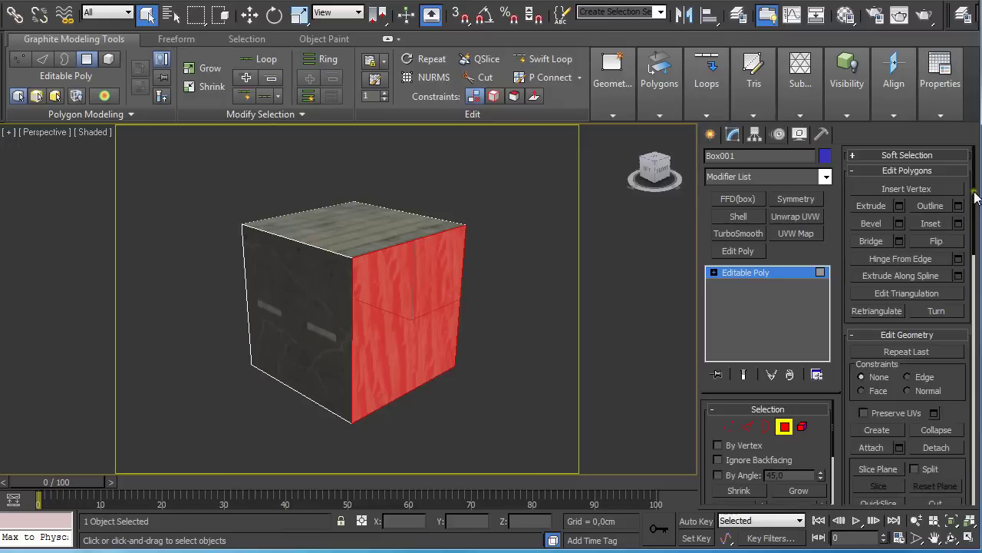
# - Read the Material IDs of the right, top and left faces (1, 2, 3), then deselect
pyautogui.scroll(-10, 975, 198)
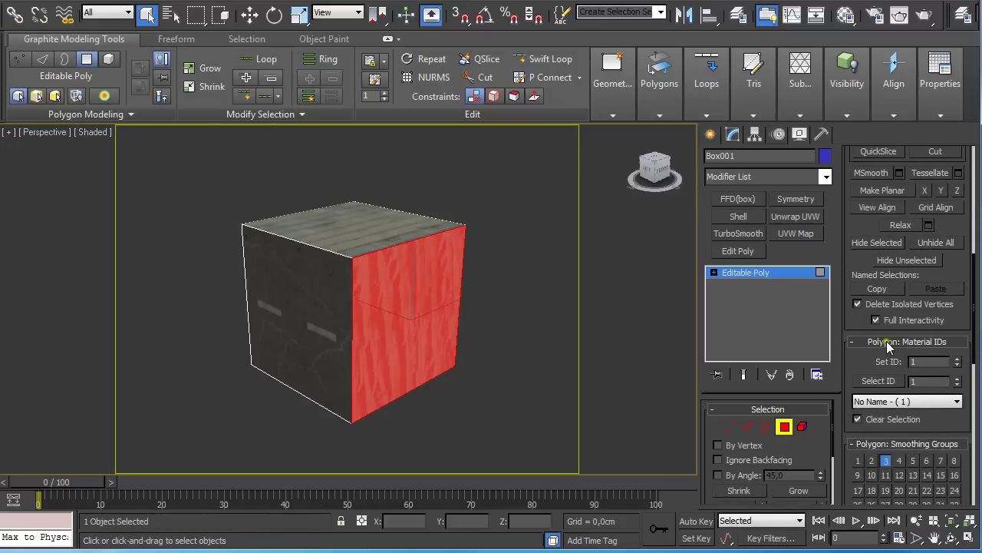
pyautogui.click(313, 323)
pyautogui.click(349, 233)
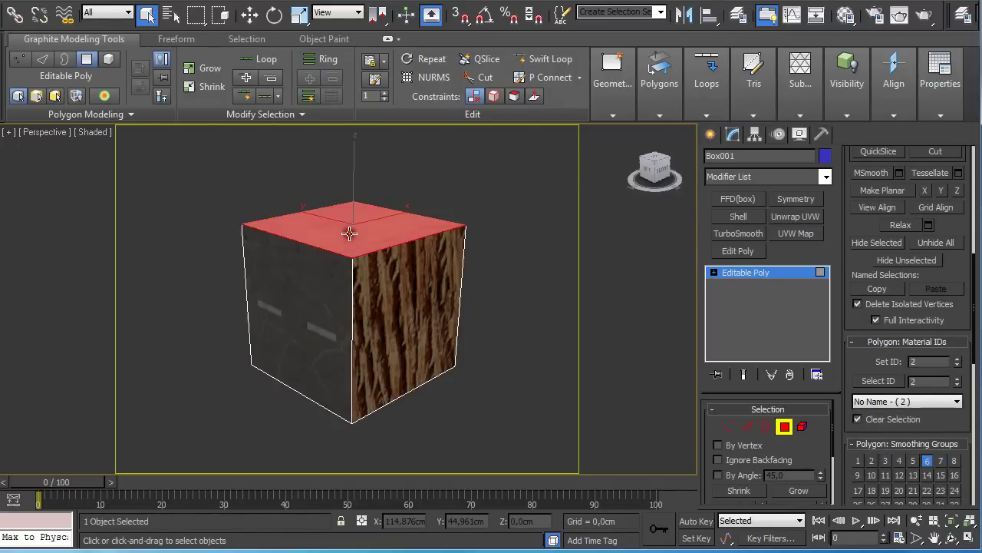
pyautogui.click(409, 289)
pyautogui.click(335, 294)
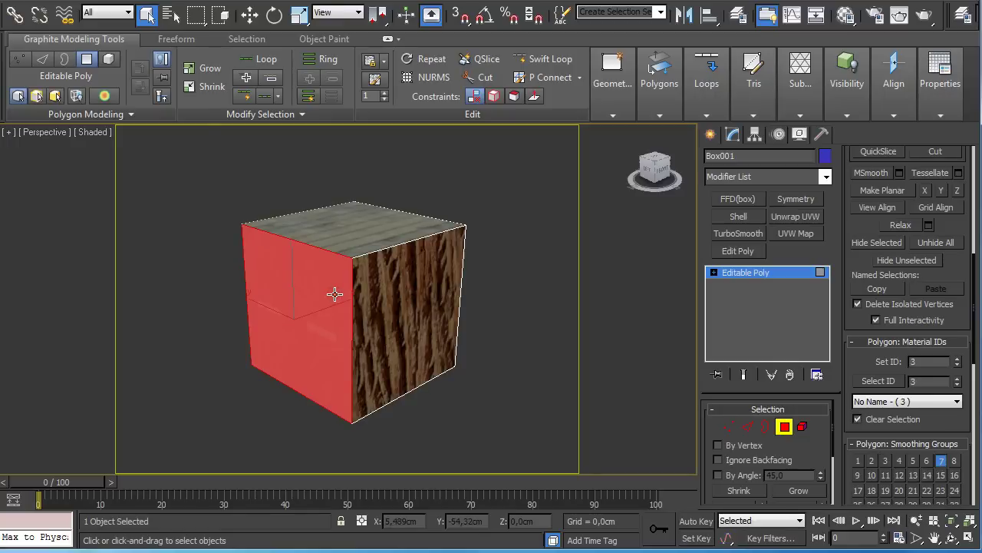
pyautogui.click(349, 233)
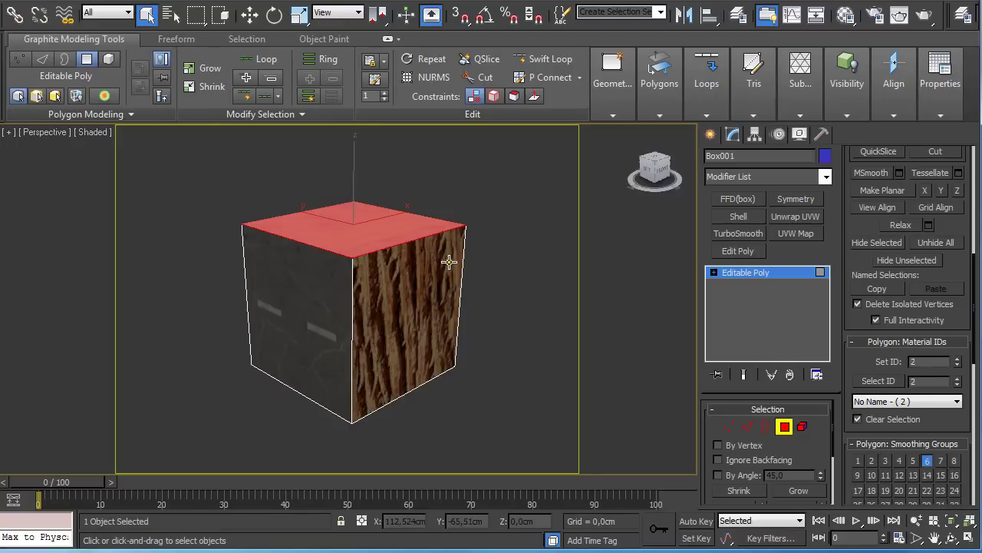
pyautogui.click(511, 269)
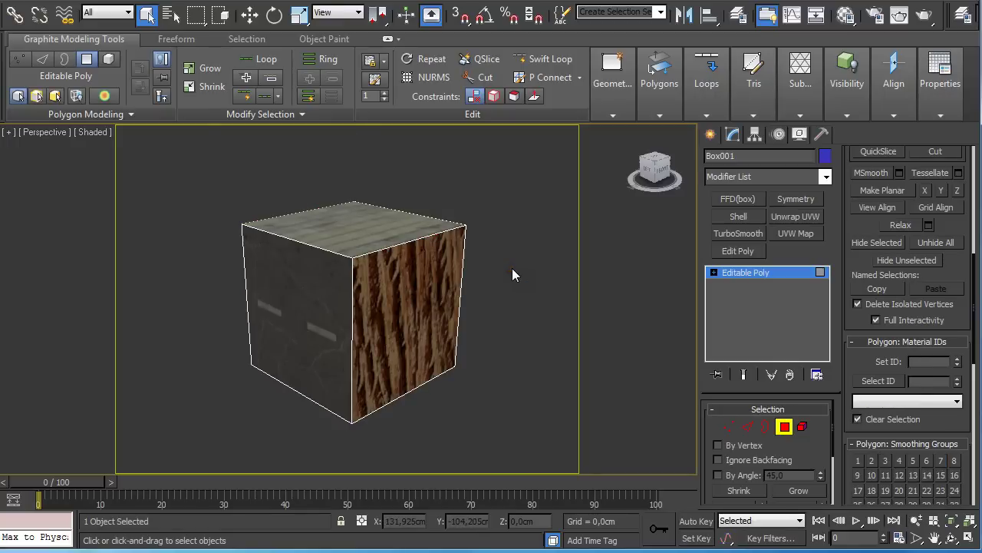
# - Make the second Material Editor slot a Multi/Sub-Object material, discarding the old material
pyautogui.press('m')
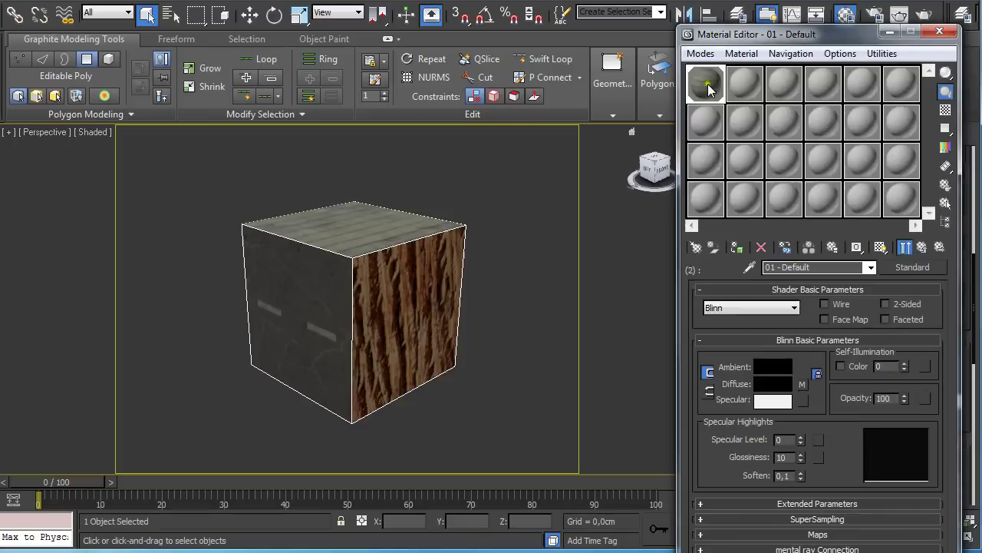
pyautogui.moveTo(725, 34); pyautogui.dragTo(676, 0)
pyautogui.click(701, 43)
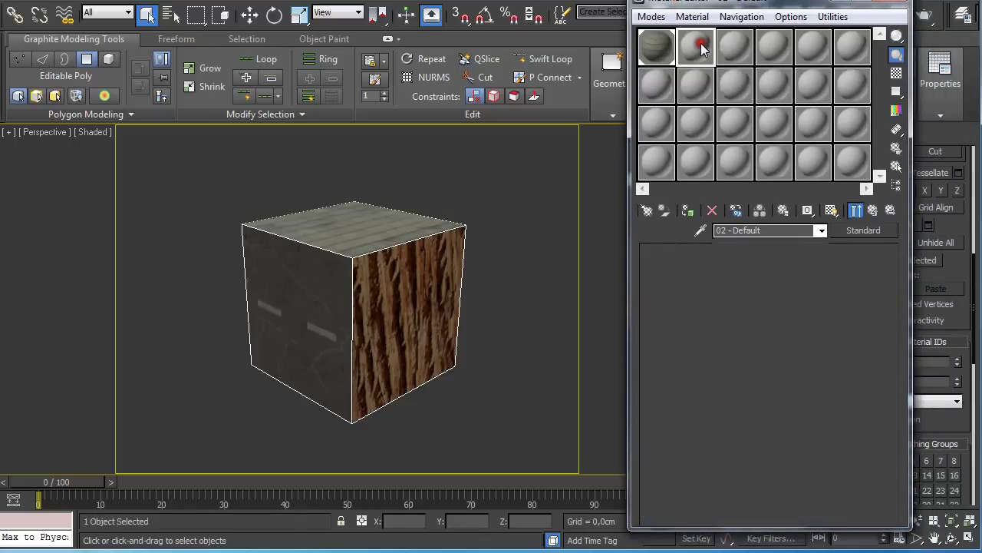
pyautogui.click(854, 229)
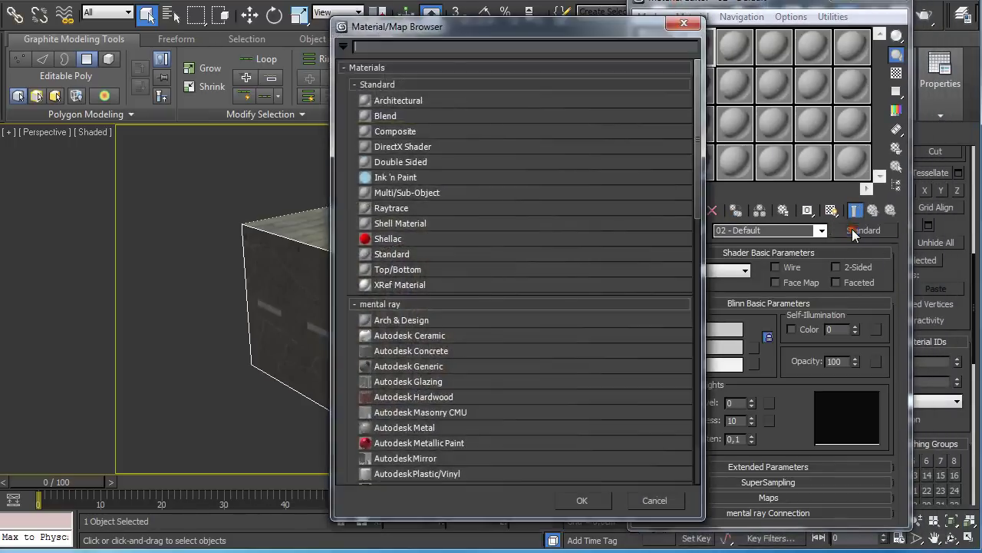
pyautogui.doubleClick(430, 193)
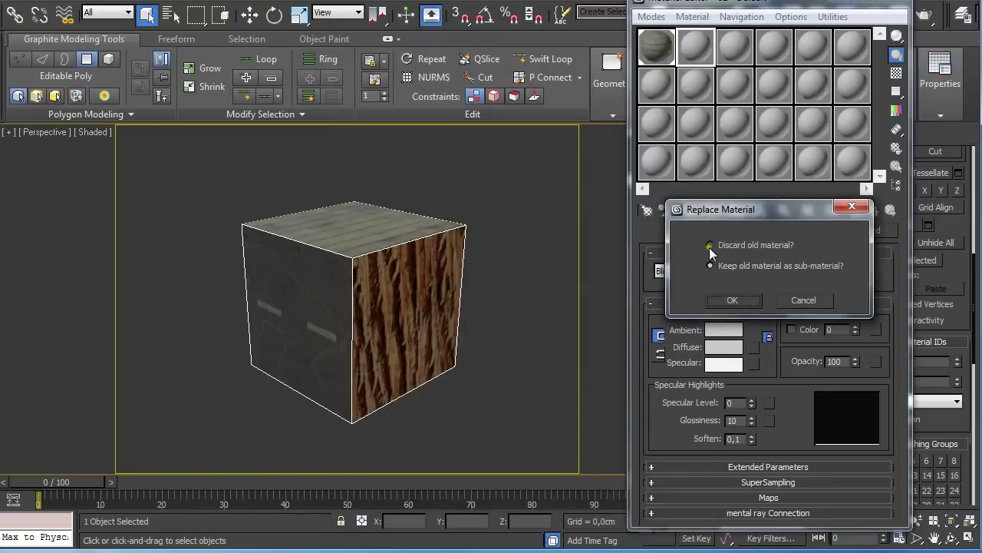
pyautogui.click(733, 299)
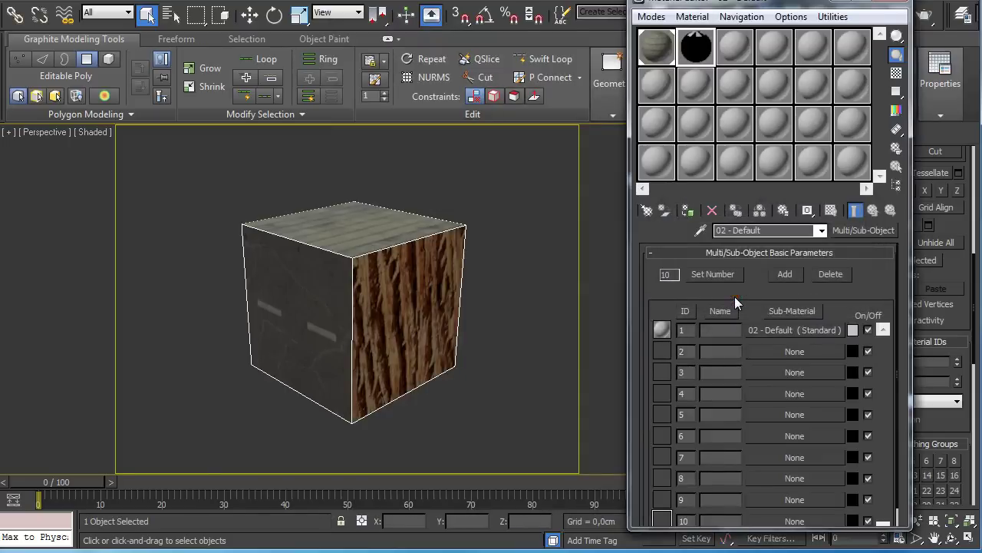
# - Set the number of sub-materials to 3
pyautogui.click(696, 274)
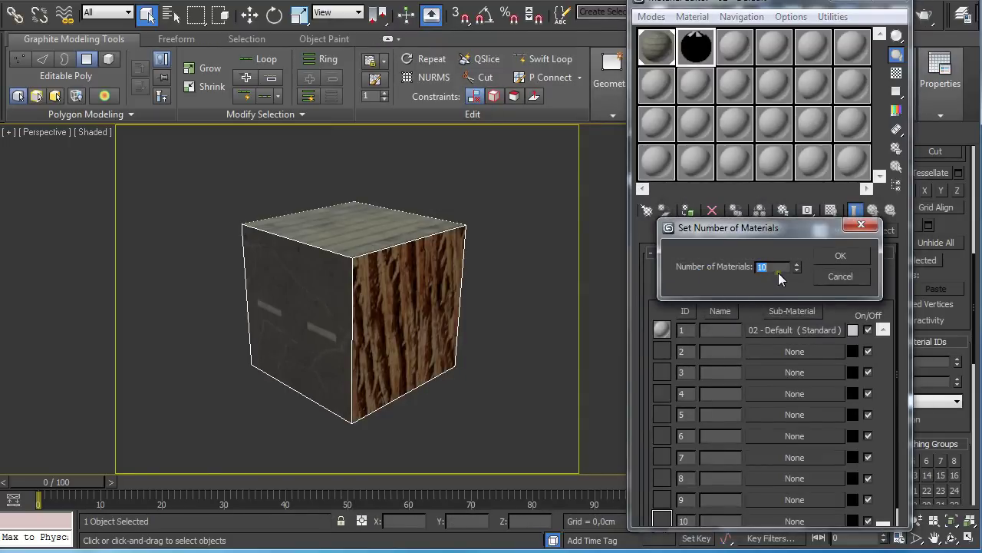
pyautogui.write('3')
pyautogui.click(840, 255)
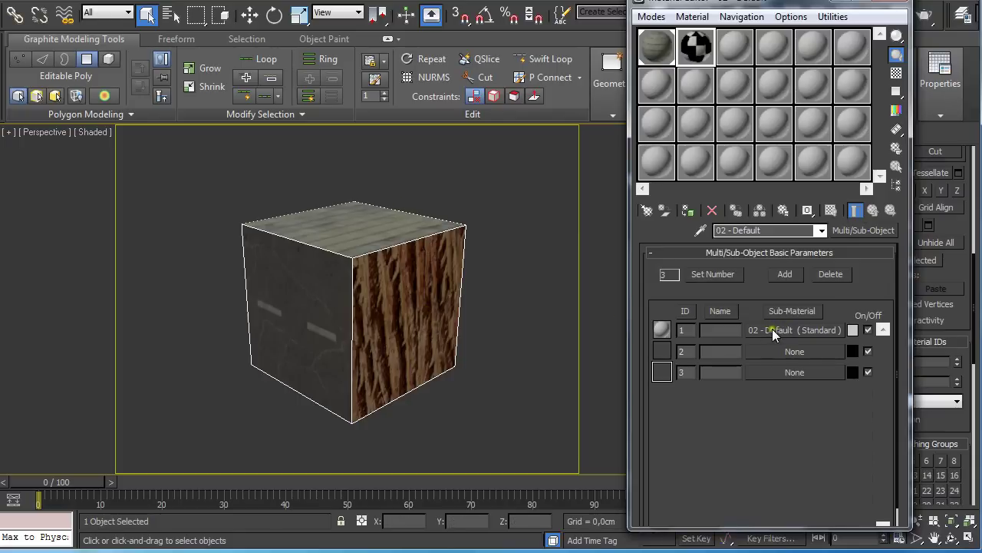
# - Copy sub-material 1 into IDs 2 and 3
pyautogui.moveTo(772, 328); pyautogui.dragTo(794, 372)
pyautogui.click(736, 307)
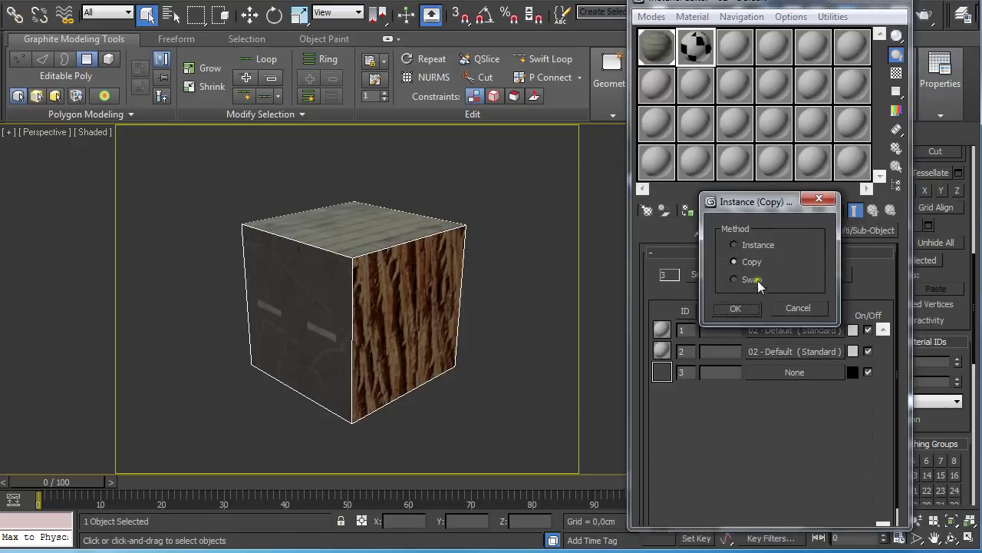
pyautogui.click(738, 308)
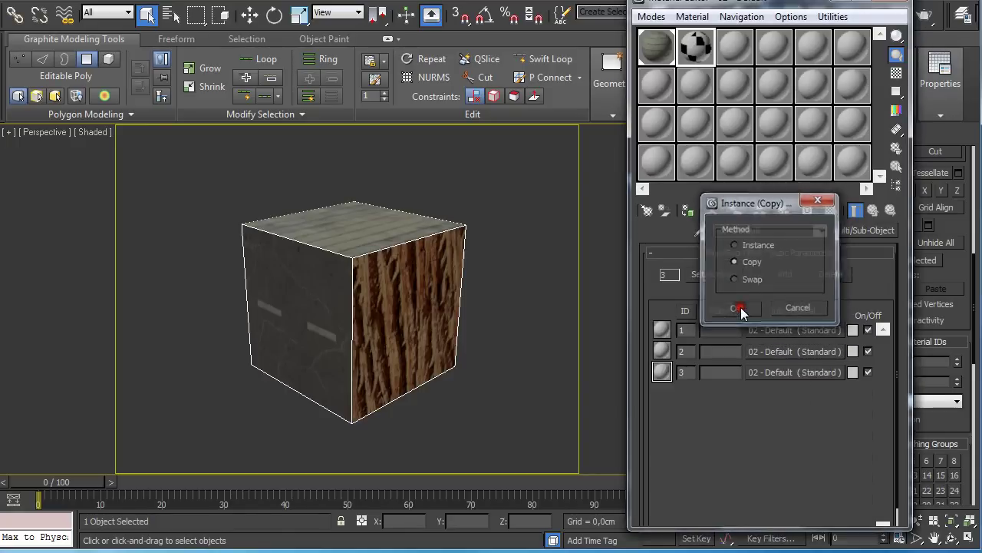
# - Give sub-material 2 a Bitmap diffuse map without loading an image
pyautogui.click(781, 351)
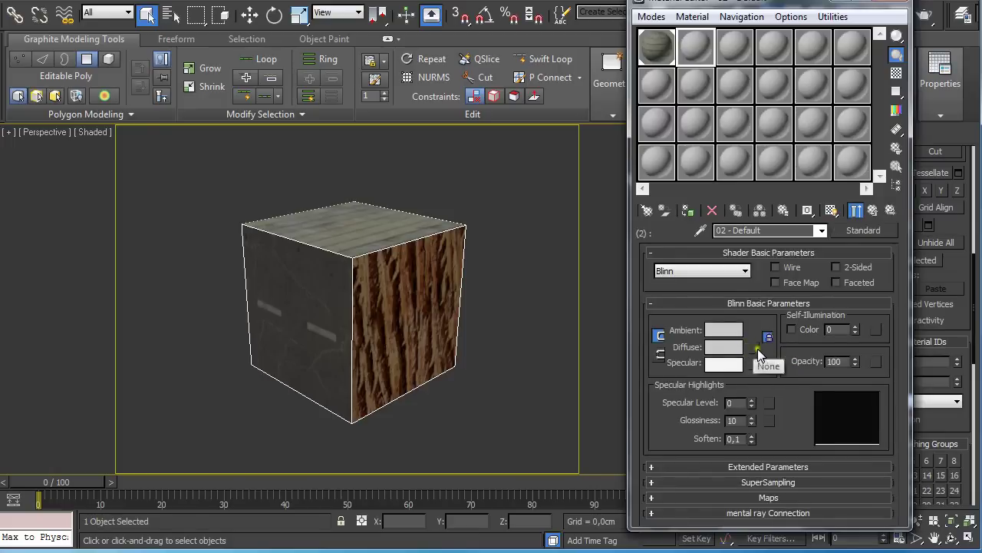
pyautogui.click(751, 347)
pyautogui.doubleClick(427, 100)
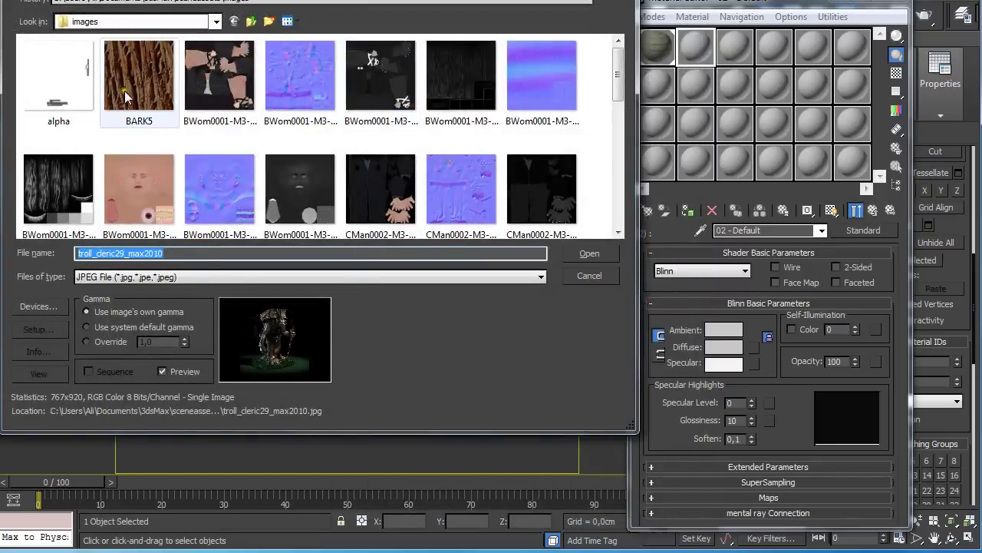
pyautogui.press('Escape')
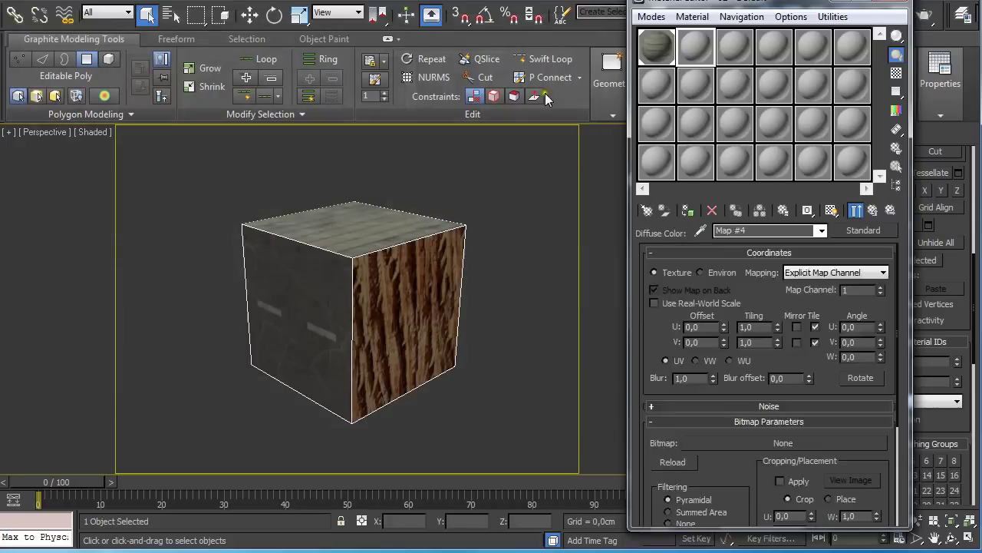
pyautogui.click(660, 44)
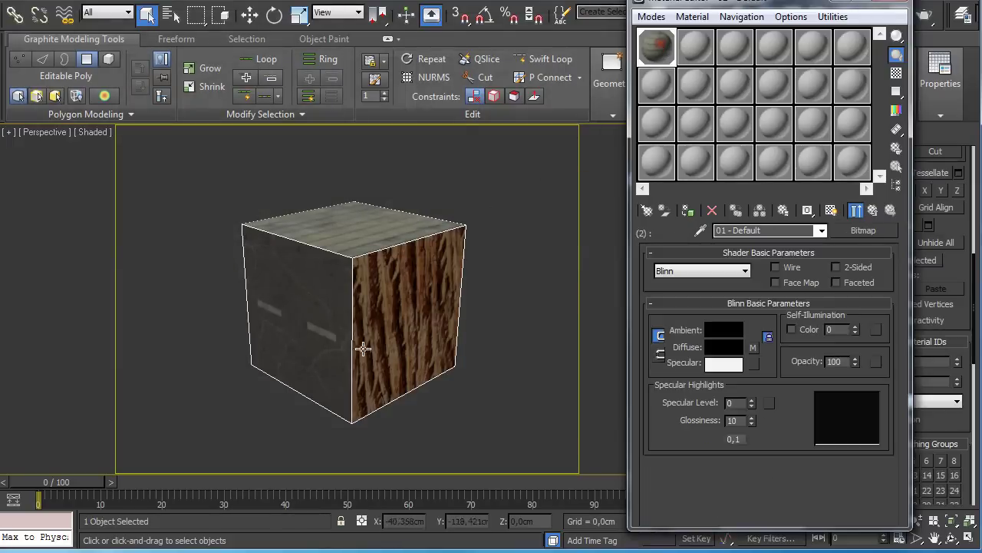
# - Close the Material Editor and add a Material ID render element in Render Setup
pyautogui.click(890, 2)
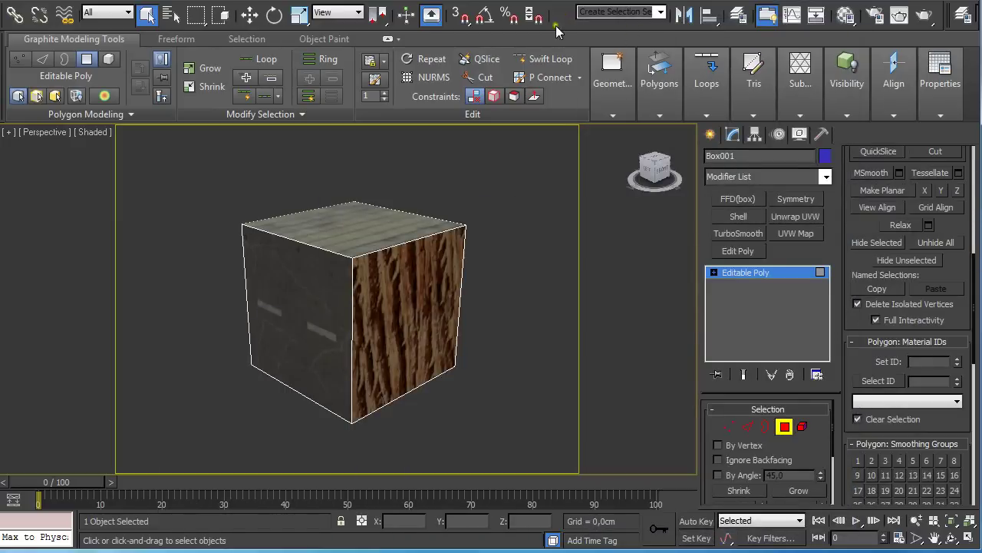
pyautogui.click(438, 2)
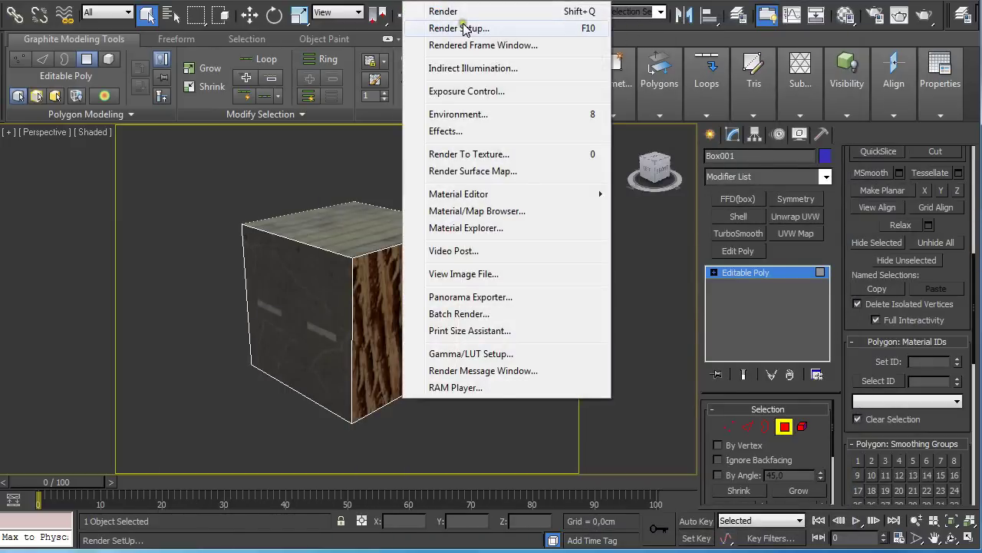
pyautogui.click(461, 28)
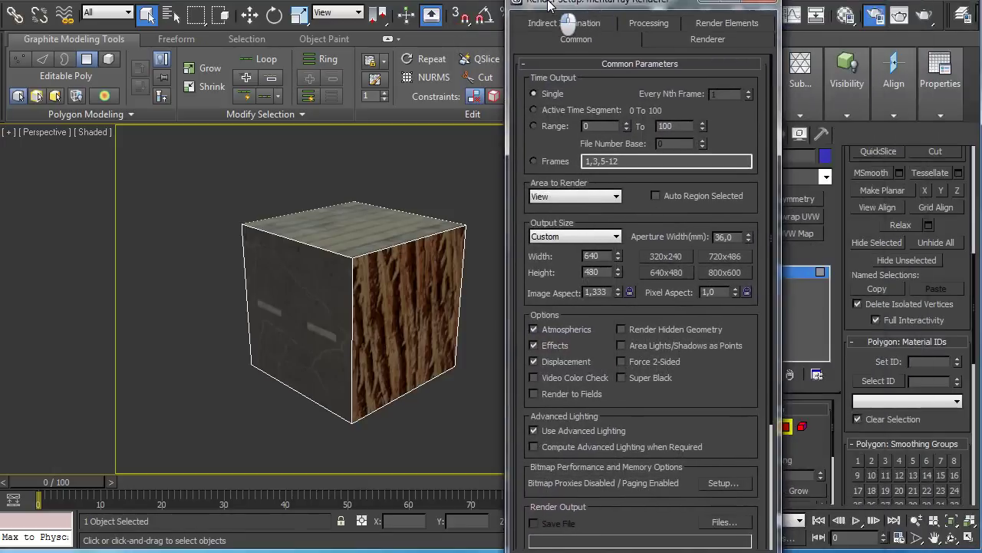
pyautogui.click(714, 20)
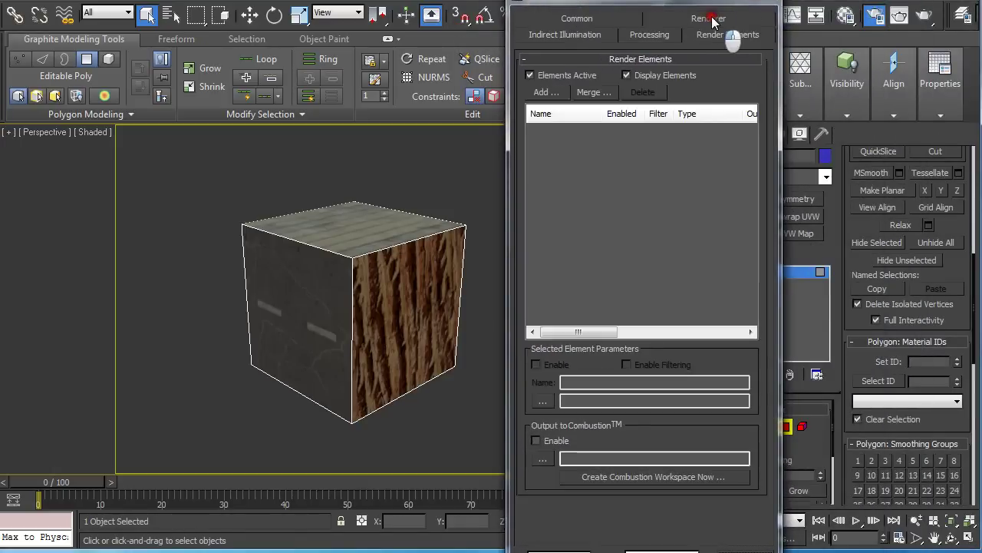
pyautogui.click(542, 93)
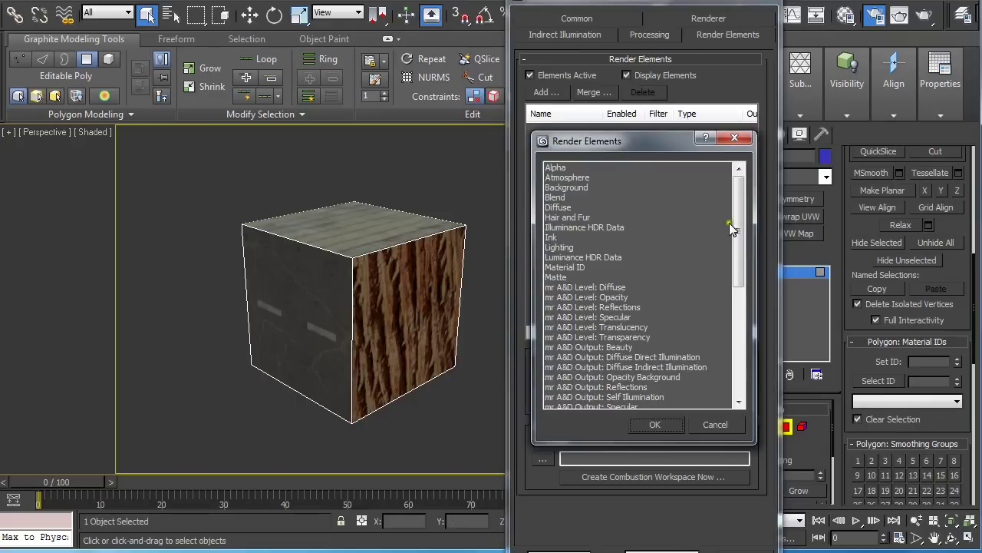
pyautogui.click(590, 266)
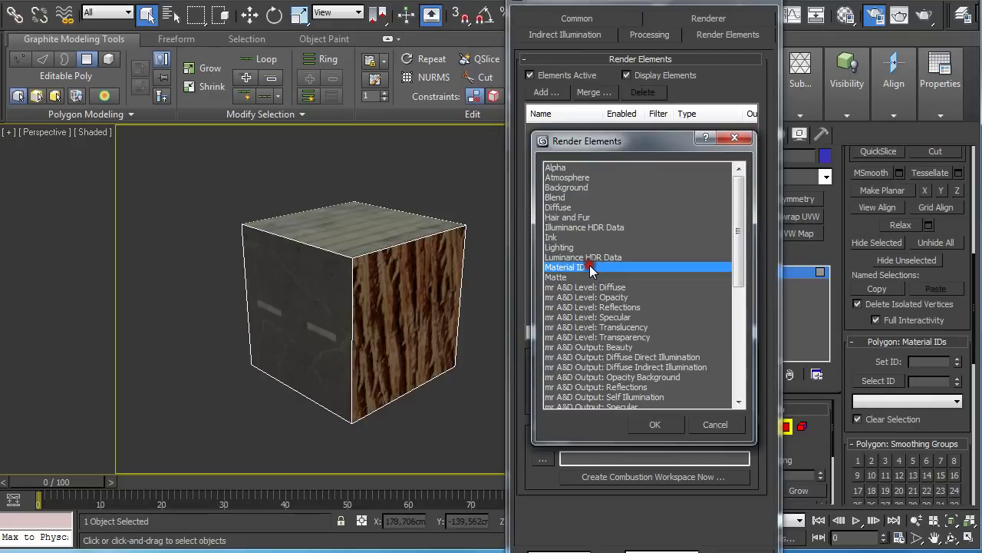
pyautogui.click(656, 425)
pyautogui.moveTo(611, 6); pyautogui.dragTo(808, 0)
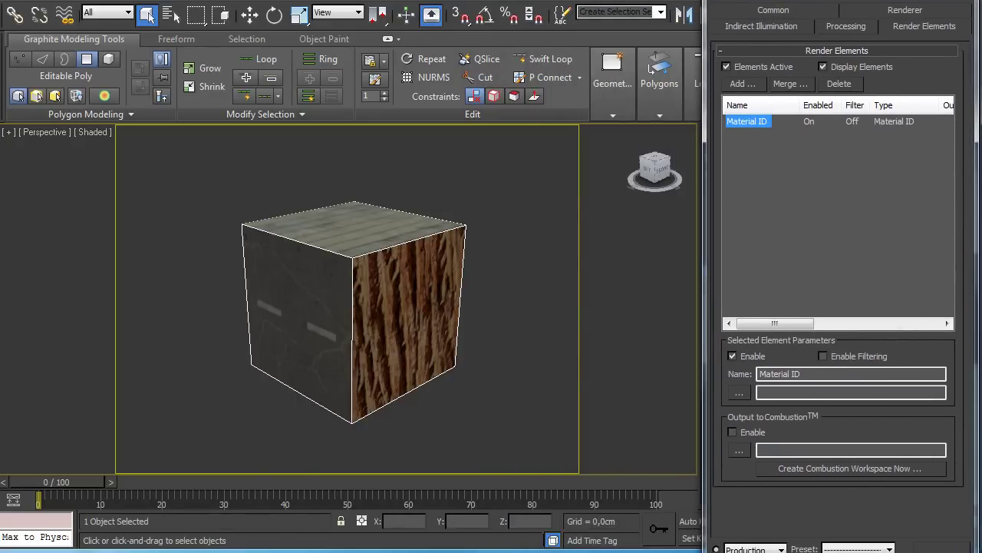
pyautogui.moveTo(907, 551); pyautogui.dragTo(907, 510)
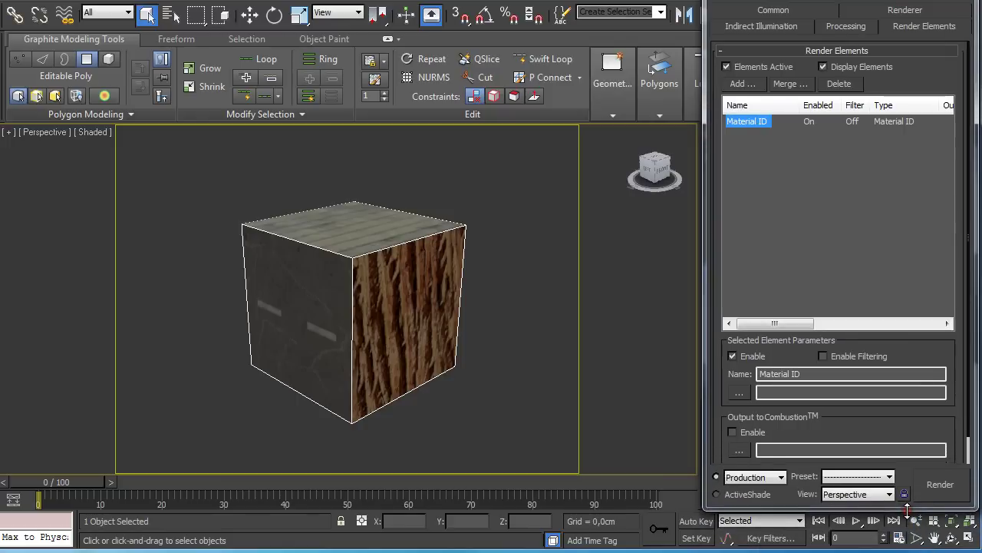
pyautogui.click(939, 484)
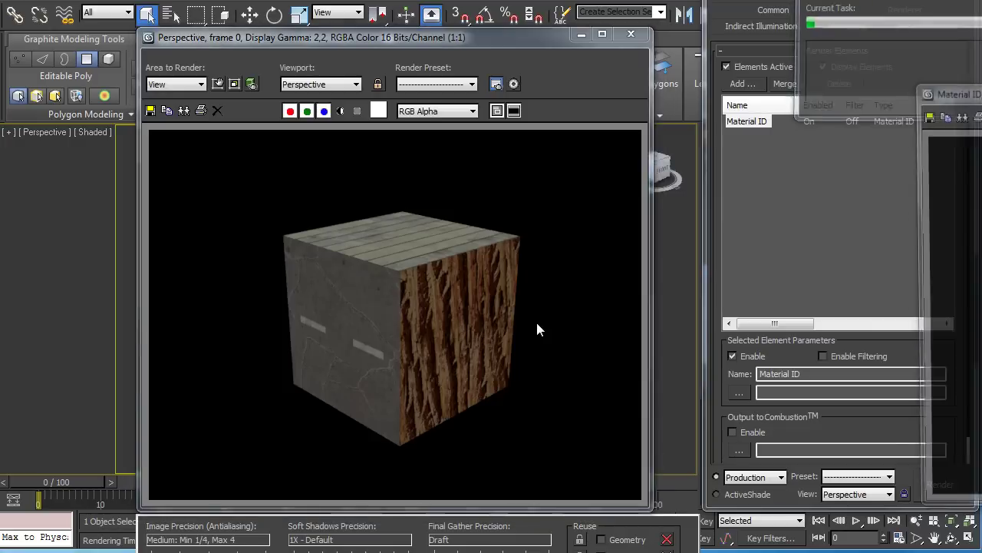
pyautogui.moveTo(969, 92); pyautogui.dragTo(333, 66)
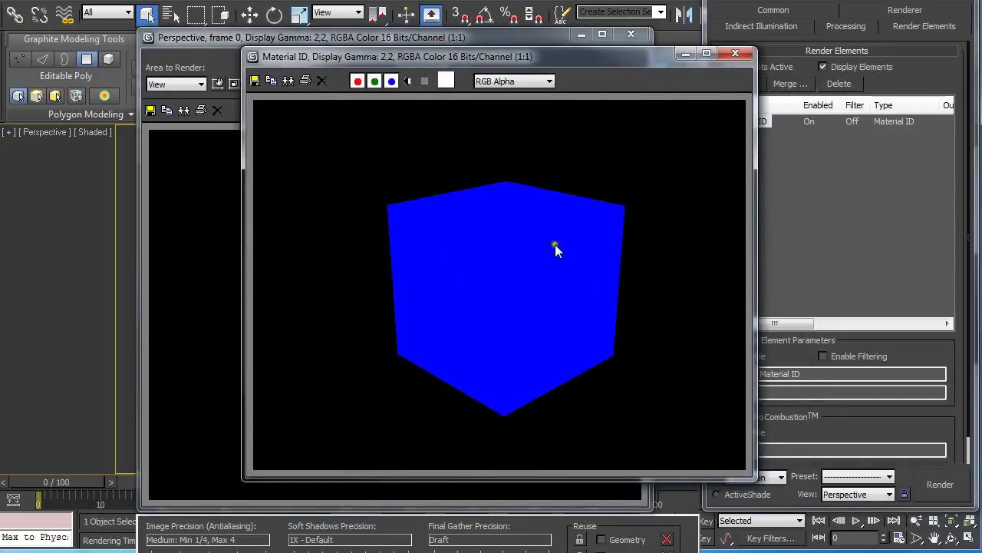
pyautogui.click(734, 55)
# - Close the render windows, check the front face's Material ID, and reopen the Material Editor
pyautogui.click(630, 34)
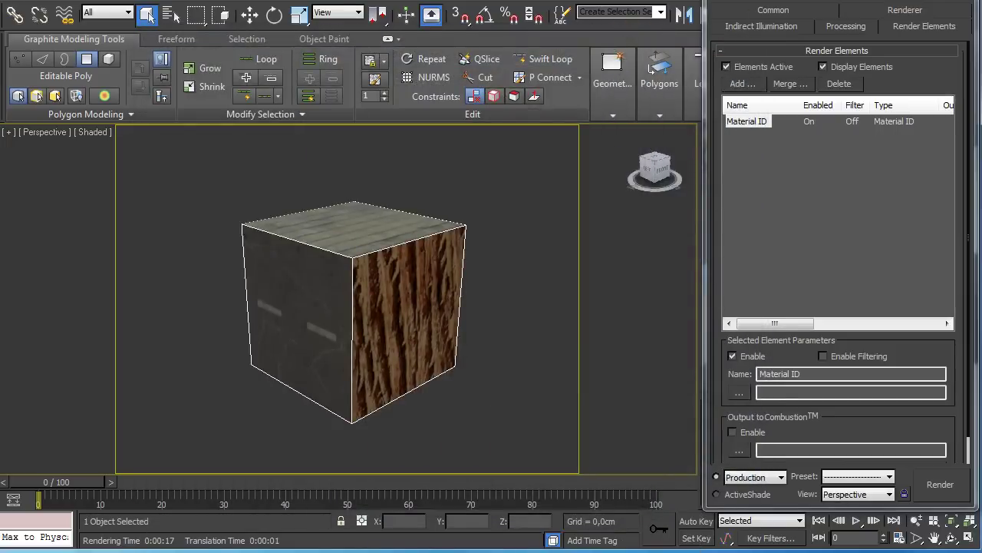
pyautogui.press('Escape')
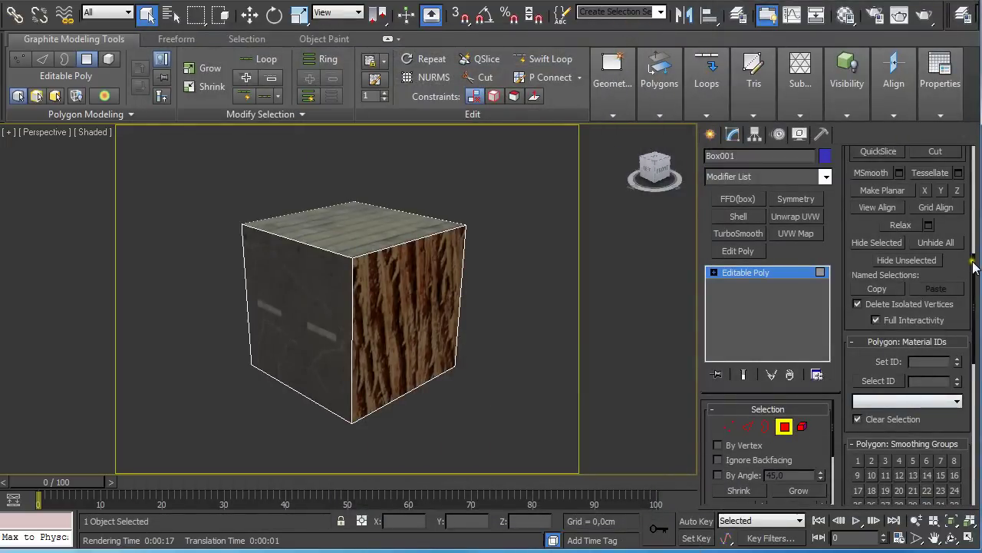
pyautogui.moveTo(970, 261); pyautogui.dragTo(972, 304)
pyautogui.click(448, 298)
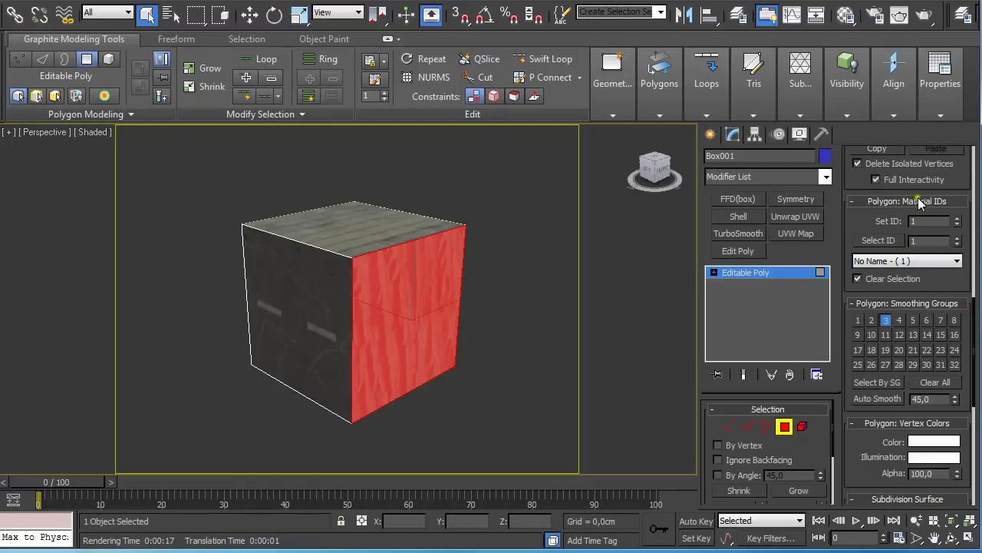
pyautogui.click(610, 260)
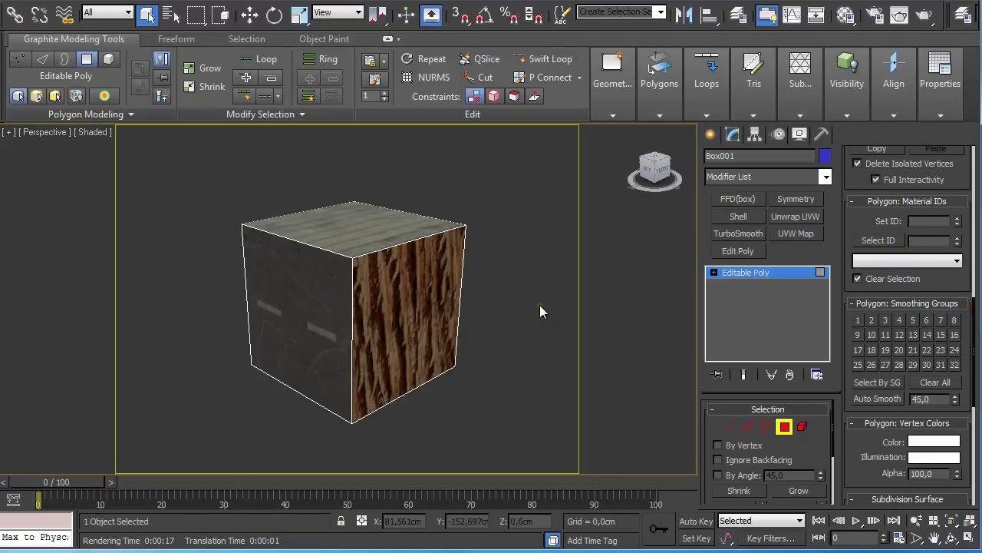
pyautogui.press('m')
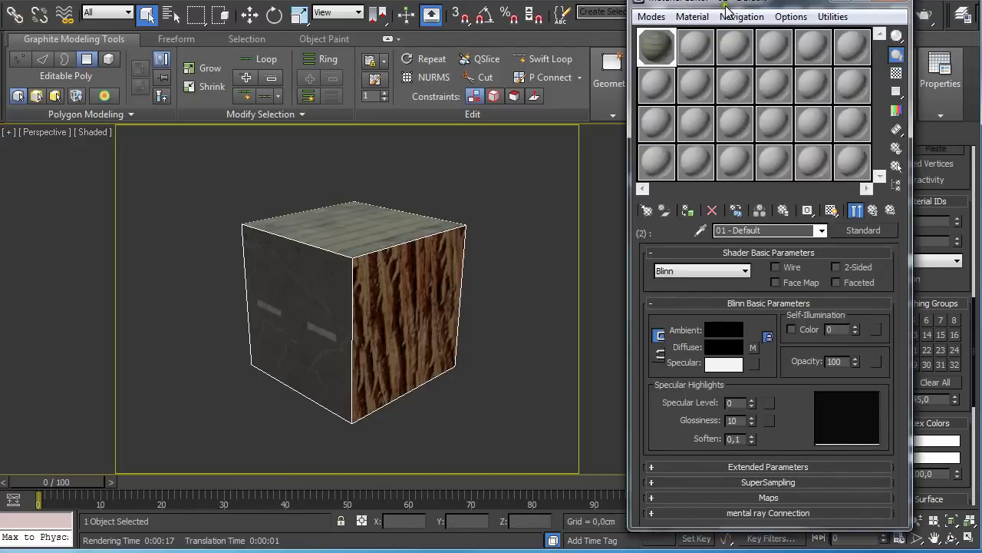
# - Set the Material ID Channel for sub-materials 1 and 2
pyautogui.click(873, 211)
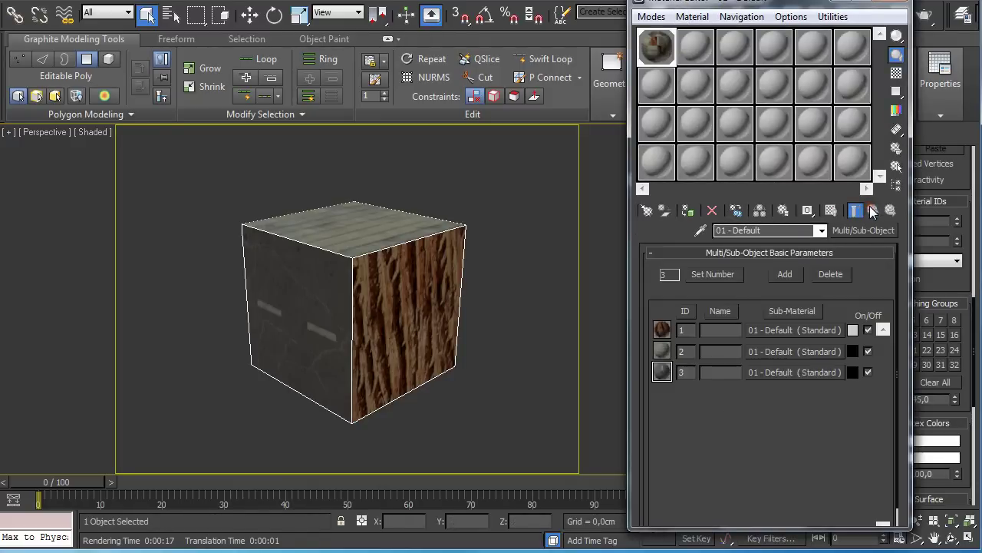
pyautogui.click(771, 329)
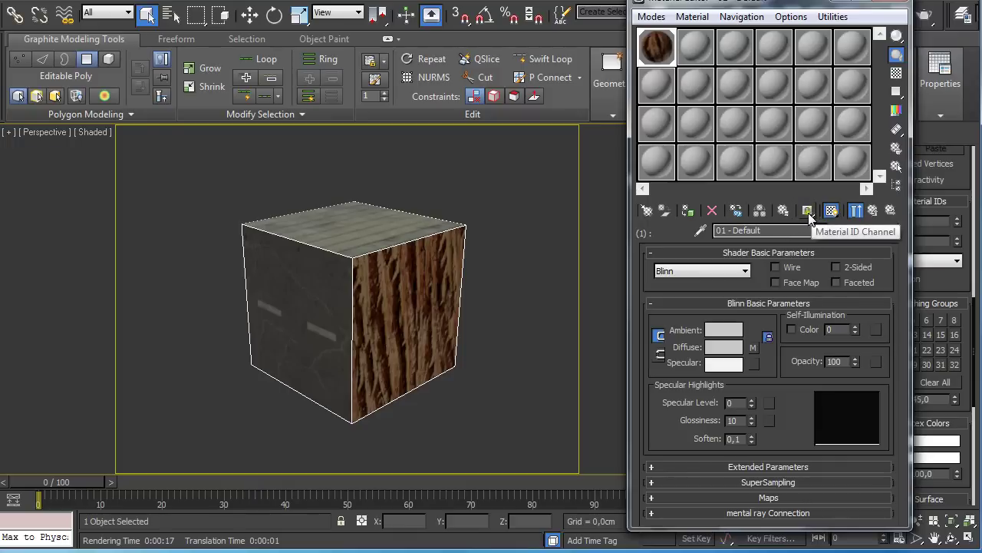
pyautogui.moveTo(811, 218); pyautogui.dragTo(811, 250)
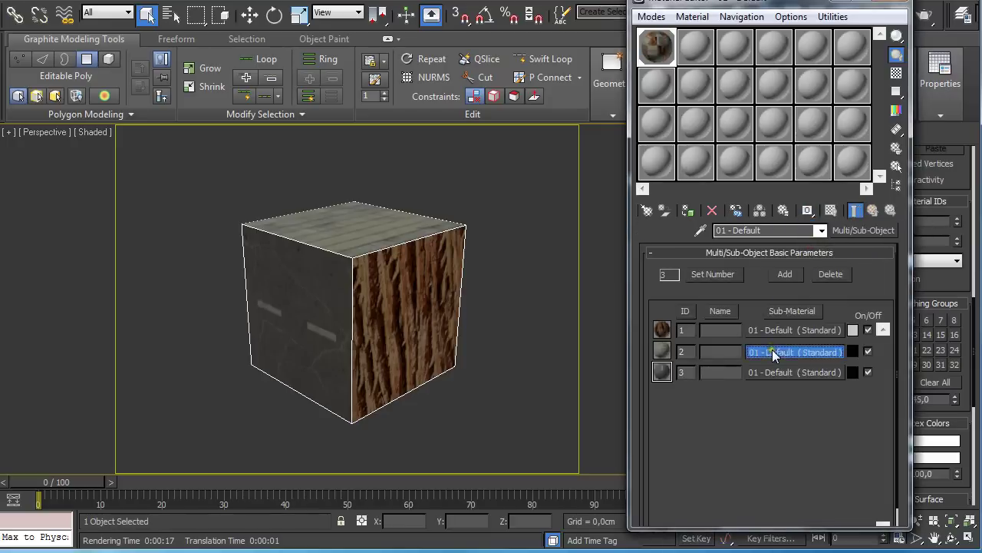
pyautogui.click(772, 351)
pyautogui.moveTo(809, 212); pyautogui.dragTo(808, 263)
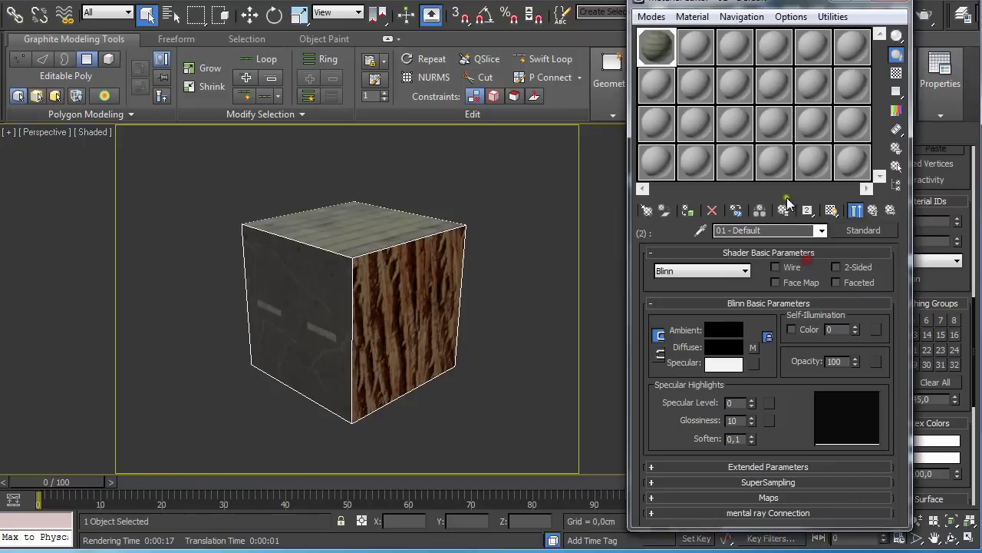
# - Set sub-material 3's Material ID Channel and close the Material Editor
pyautogui.click(872, 213)
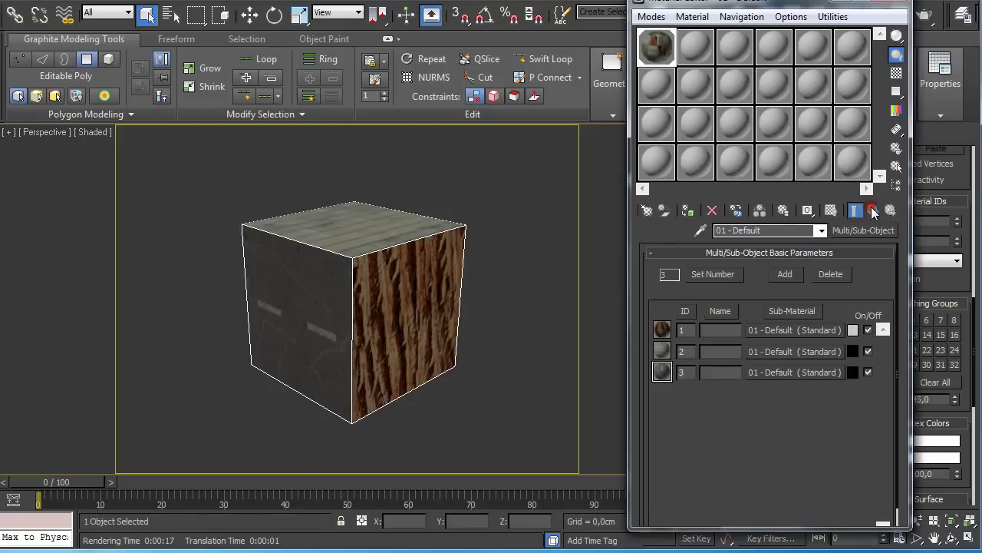
pyautogui.click(763, 372)
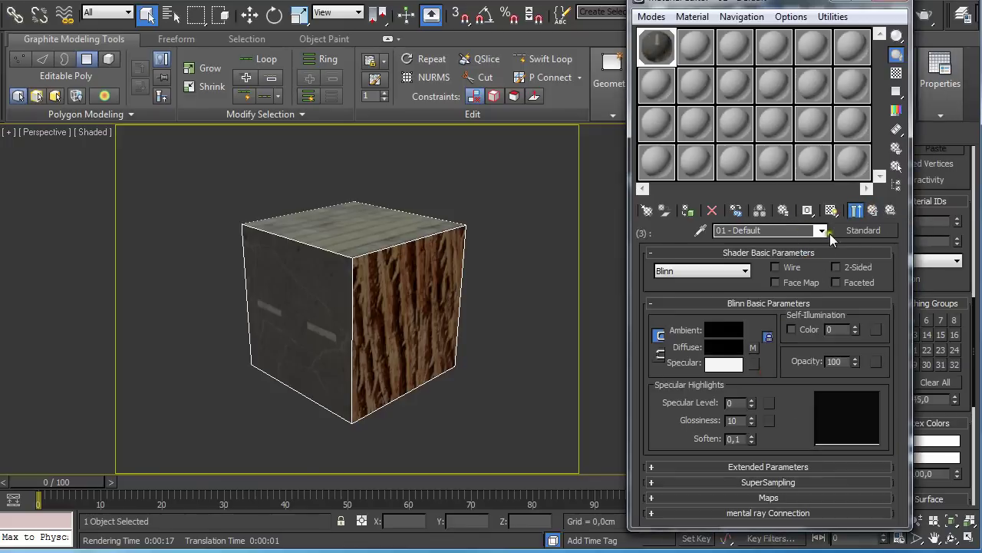
pyautogui.moveTo(807, 212); pyautogui.dragTo(809, 278)
pyautogui.click(889, 3)
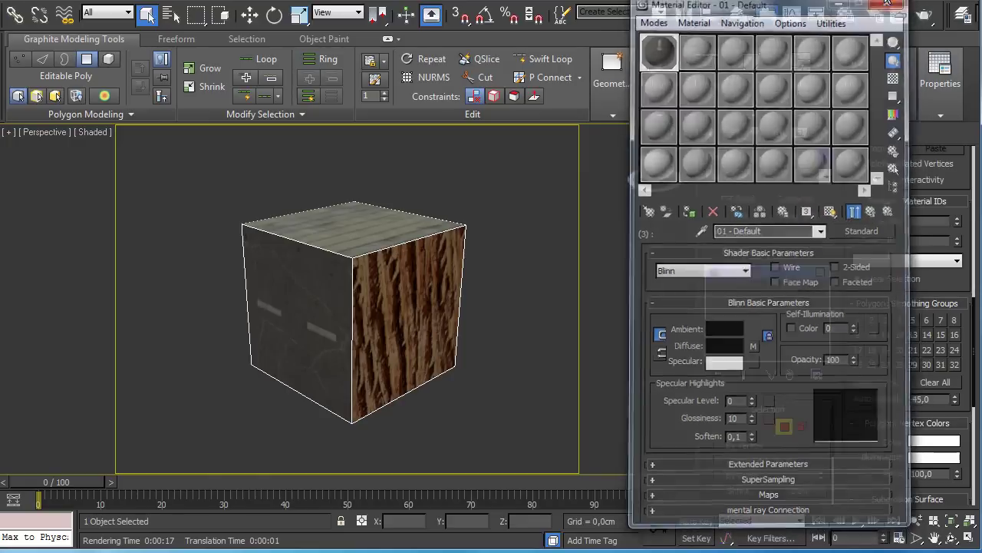
# - Re-render the cube with Shift+Q and bring the Material ID frame window into view
pyautogui.moveTo(618, 77)
pyautogui.hotkey('shift', 'q')
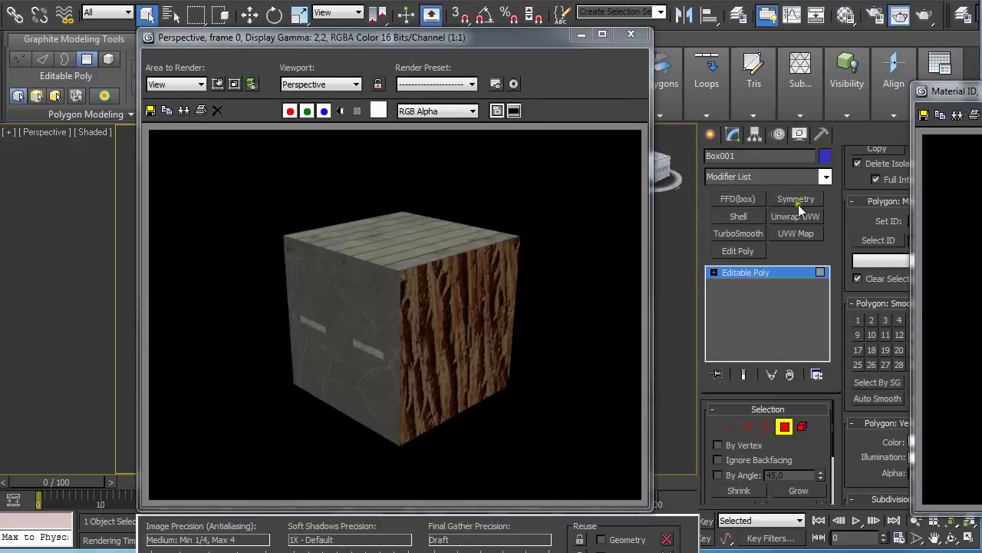
pyautogui.moveTo(948, 91); pyautogui.dragTo(236, 30)
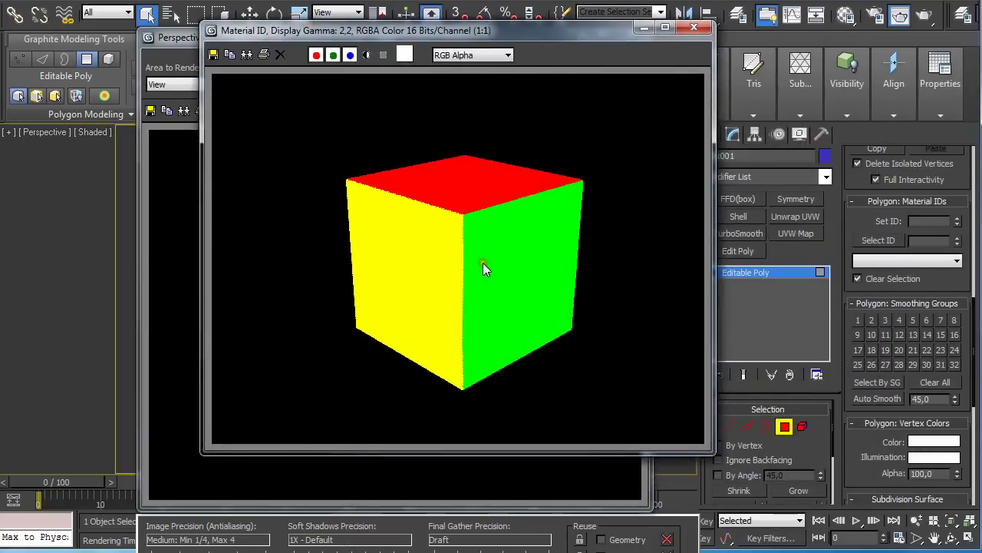